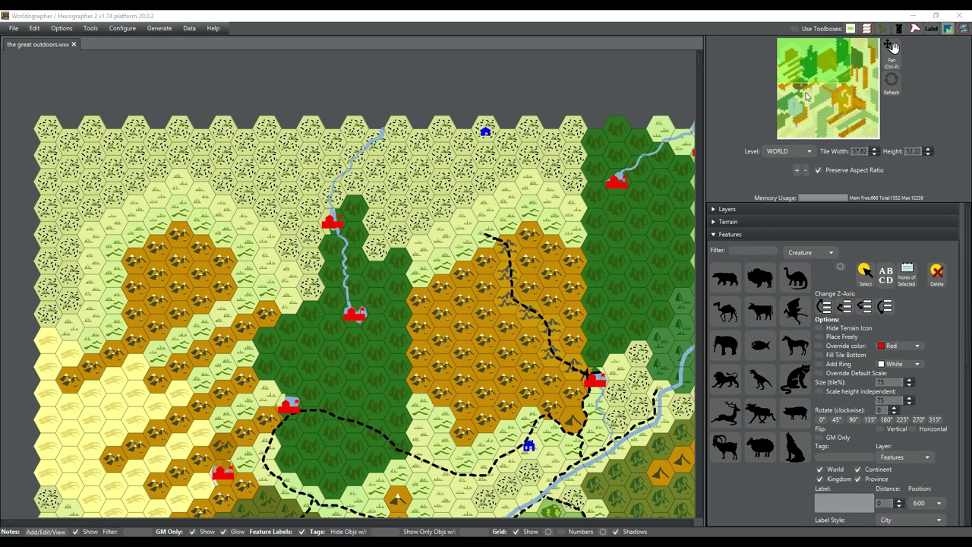
- Pan via the minimap to centre the central forest, its riverside forts and dashed trails
{"action": "left_click", "coordinate": [820, 68]}
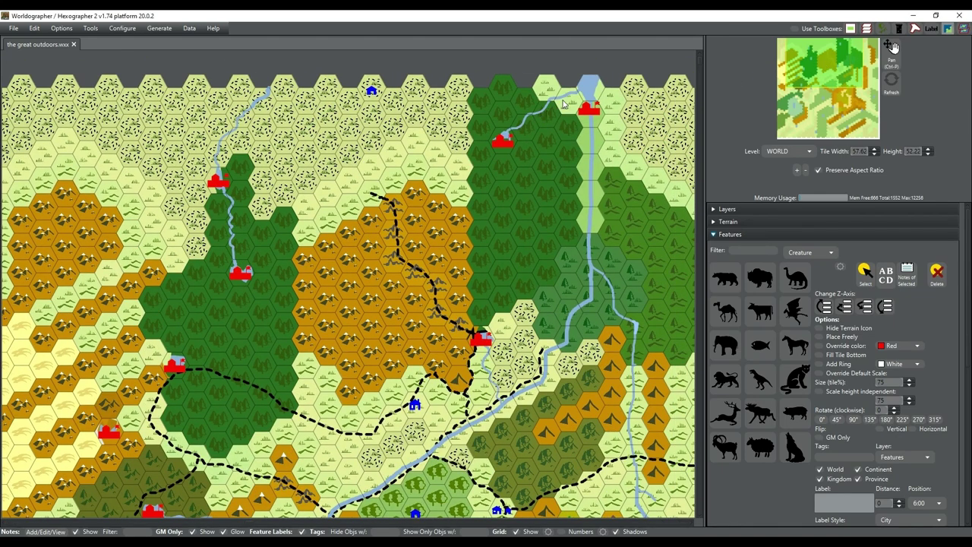
{"action": "left_click", "coordinate": [839, 63]}
{"action": "left_click_drag", "start_coordinate": [839, 63], "coordinate": [817, 67]}
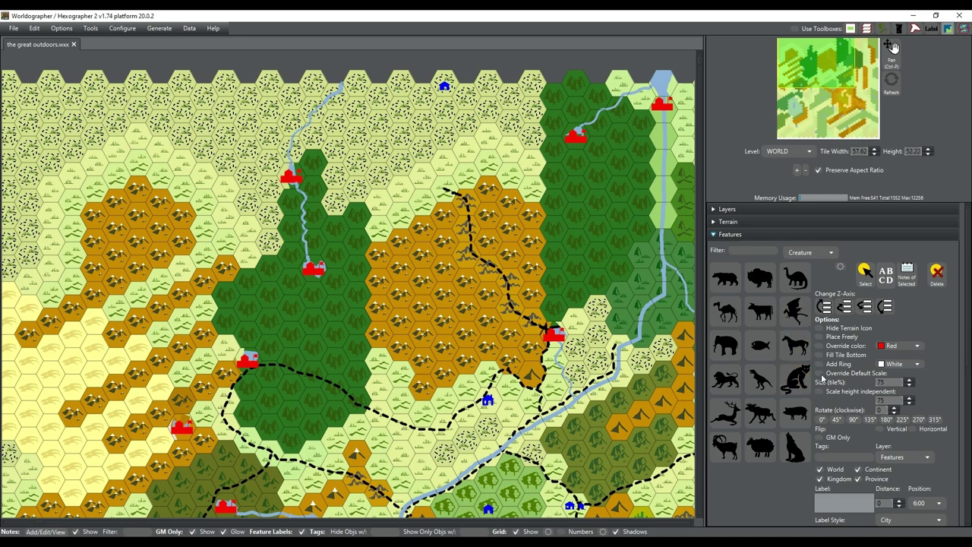
- Set the wolf silhouette to 65% size, then place a deer on the river hex by the northern fort
{"action": "left_click", "coordinate": [821, 373]}
{"action": "left_click", "coordinate": [795, 449]}
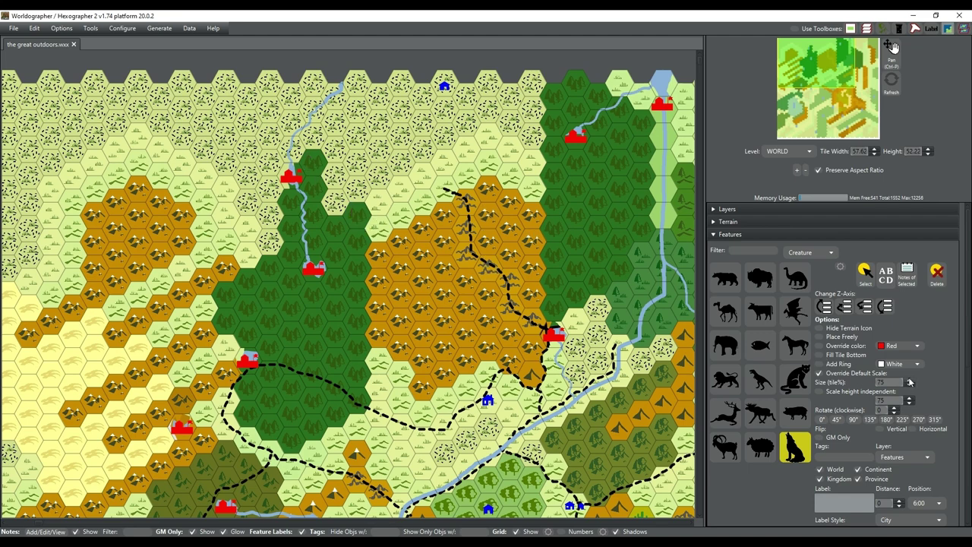
{"action": "left_click", "coordinate": [910, 382]}
{"action": "left_click", "coordinate": [912, 387]}
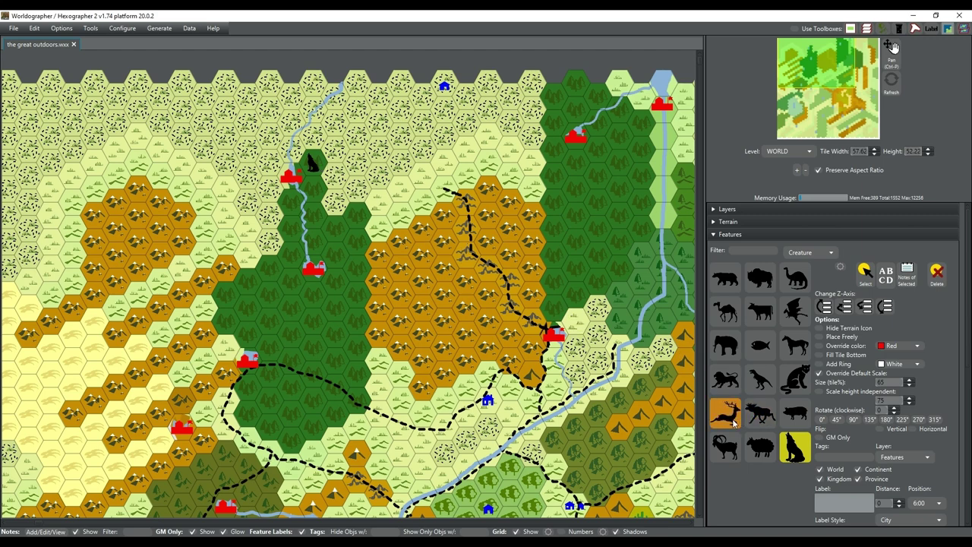
{"action": "left_click", "coordinate": [732, 424]}
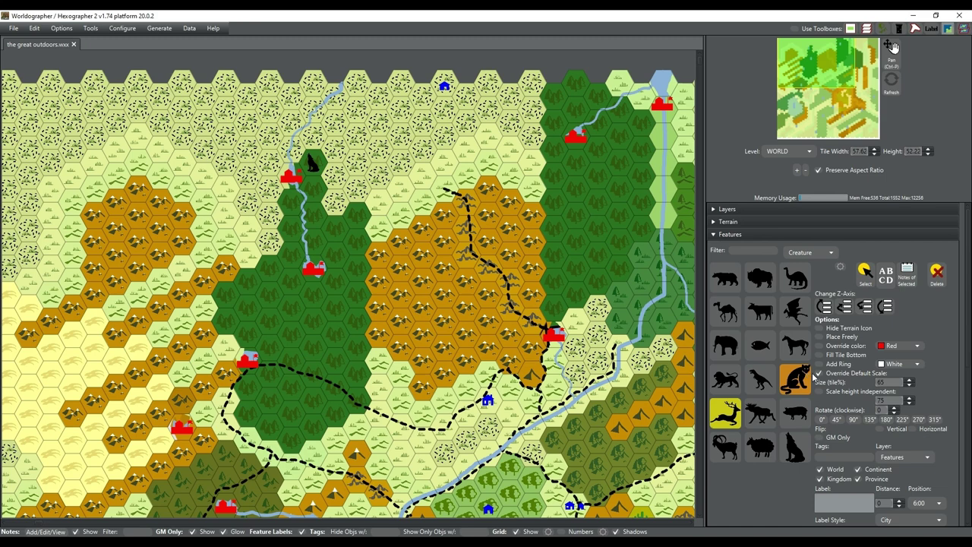
{"action": "left_click", "coordinate": [288, 210]}
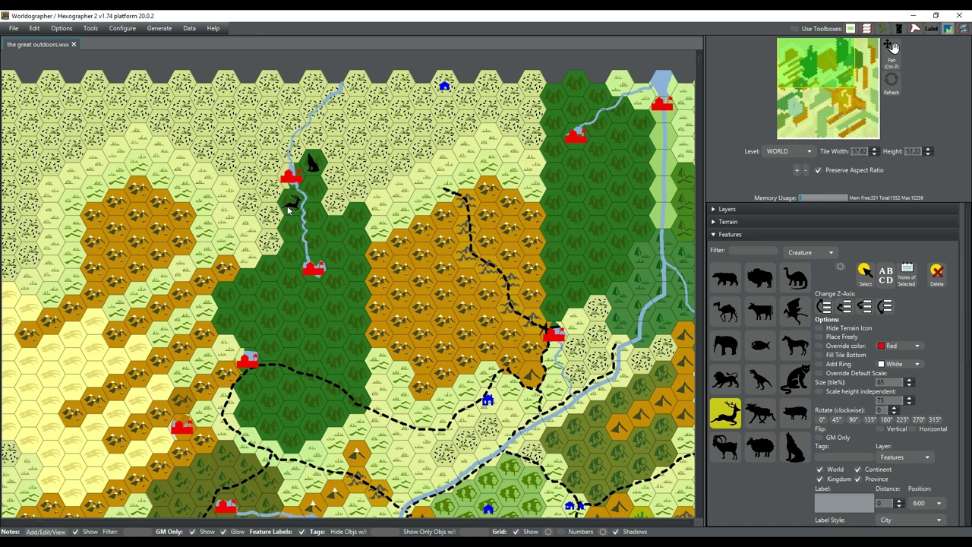
- Place an ibex at the trail's northern end and a cougar beside the eastern fort
{"action": "left_click", "coordinate": [726, 449]}
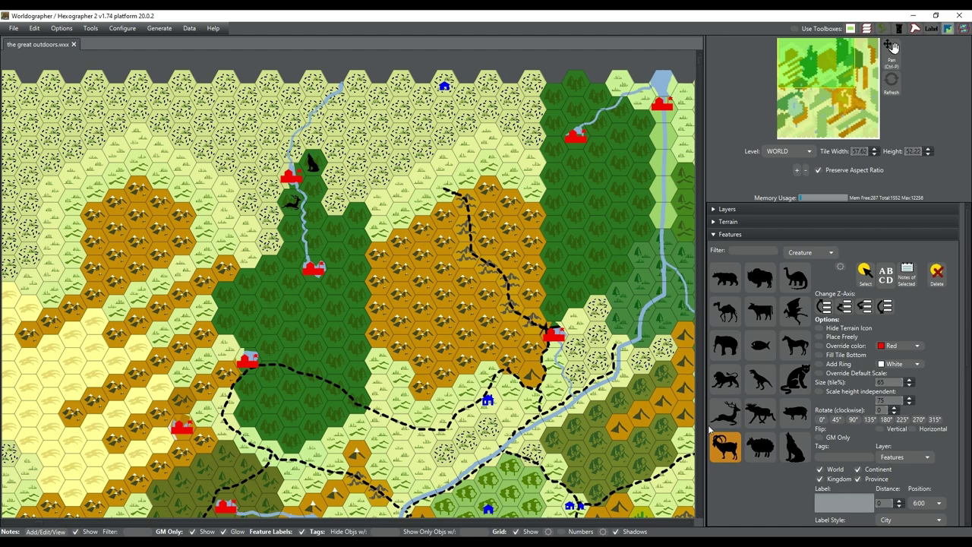
{"action": "left_click", "coordinate": [445, 190]}
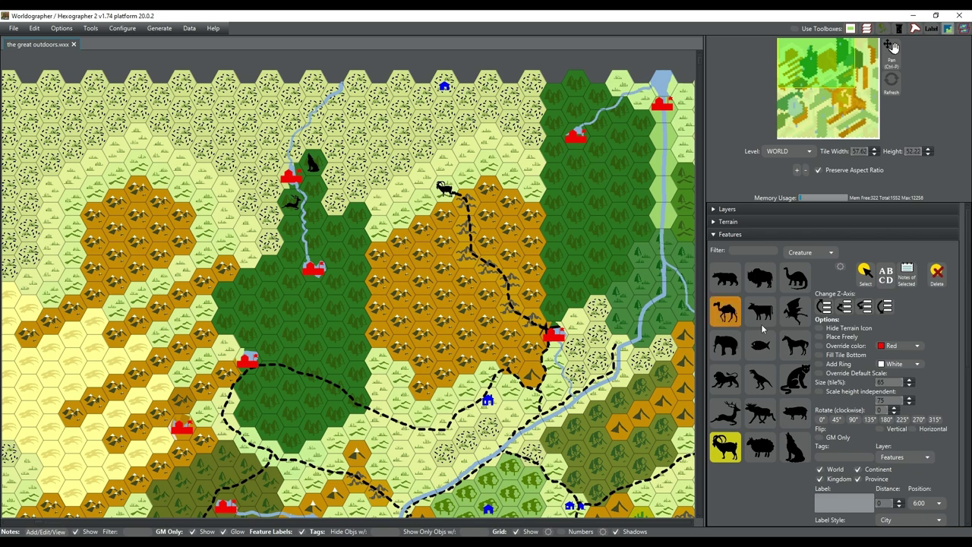
{"action": "left_click", "coordinate": [797, 378]}
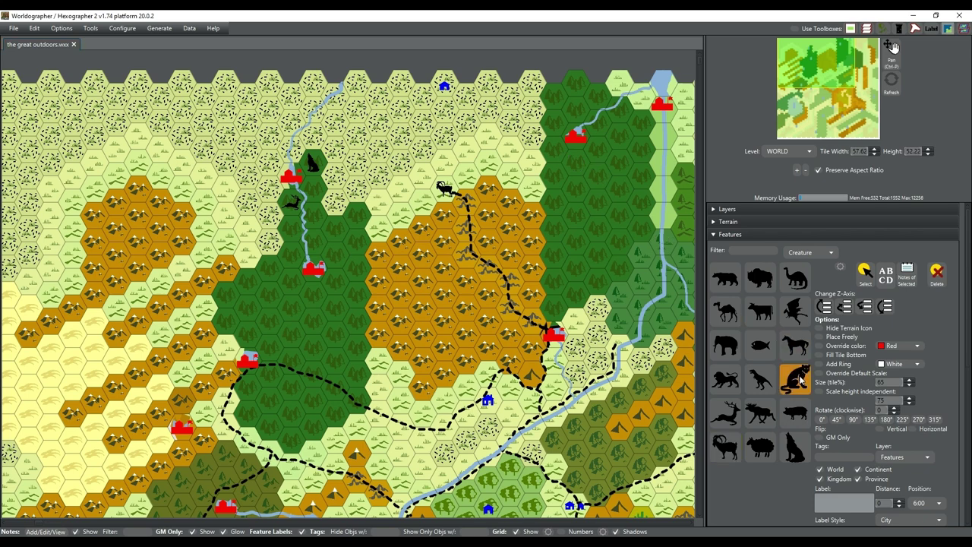
{"action": "left_click", "coordinate": [529, 351]}
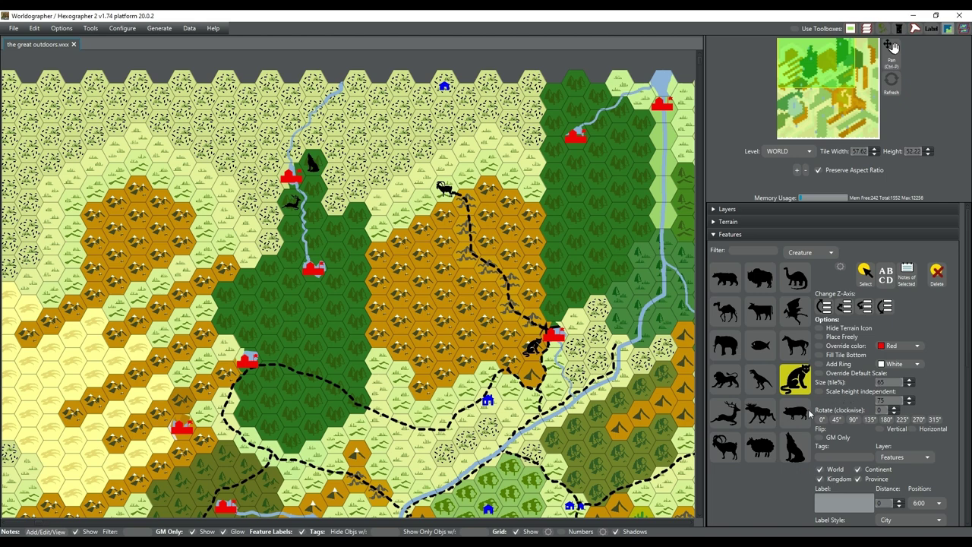
- Place a deer in the eastern forest, replacing a misplaced one, and a boar on the riverside grass
{"action": "left_click", "coordinate": [726, 414]}
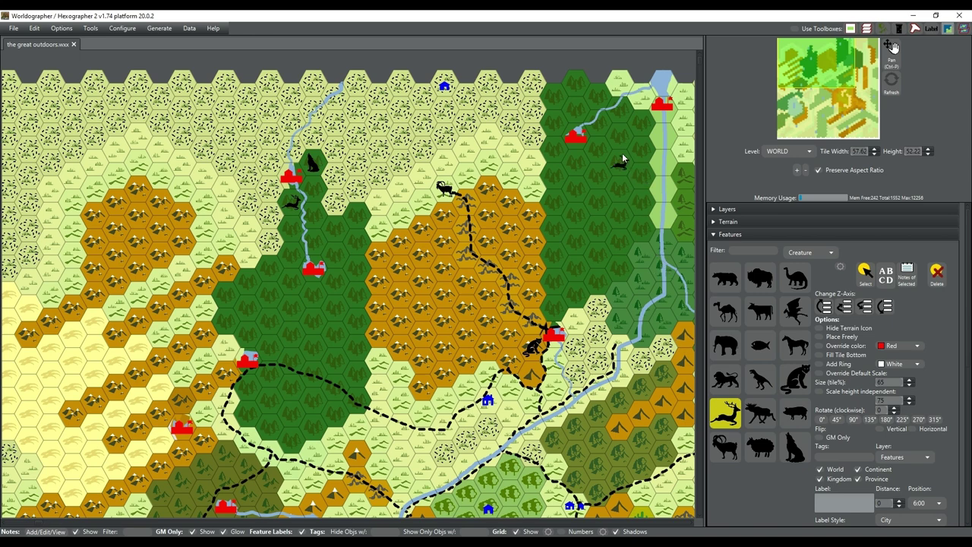
{"action": "left_click", "coordinate": [652, 169]}
{"action": "right_click", "coordinate": [650, 169]}
{"action": "left_click", "coordinate": [795, 413]}
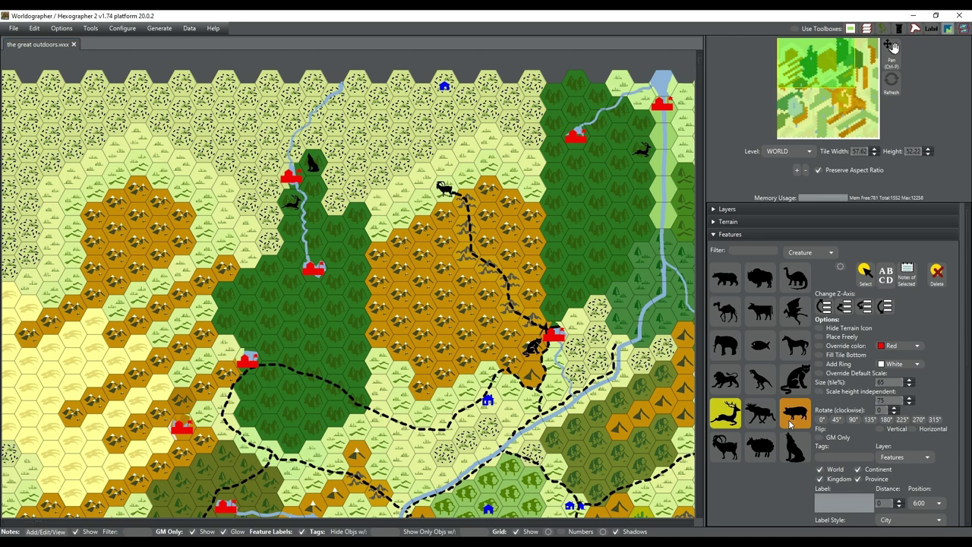
{"action": "left_click", "coordinate": [613, 351]}
{"action": "left_click_drag", "start_coordinate": [612, 351], "coordinate": [621, 325]}
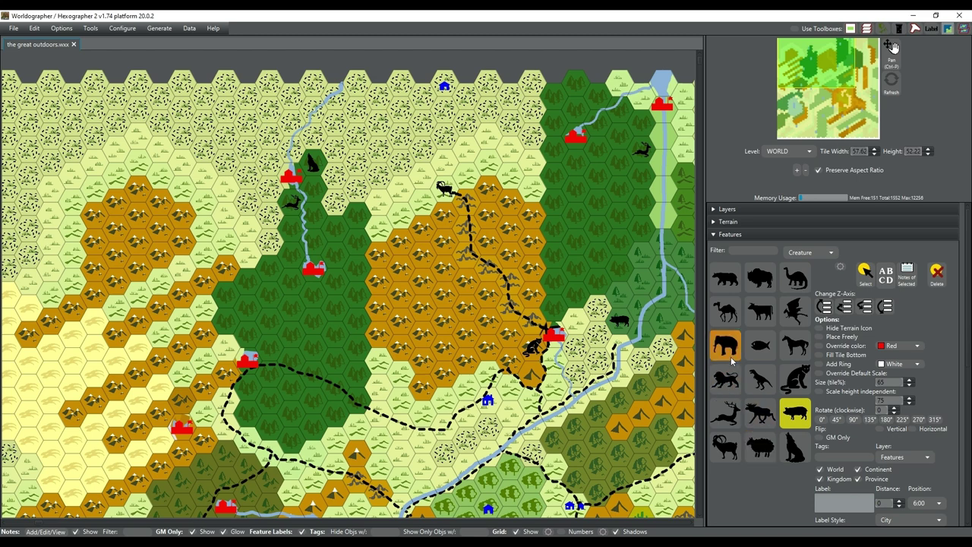
{"action": "left_click", "coordinate": [760, 311]}
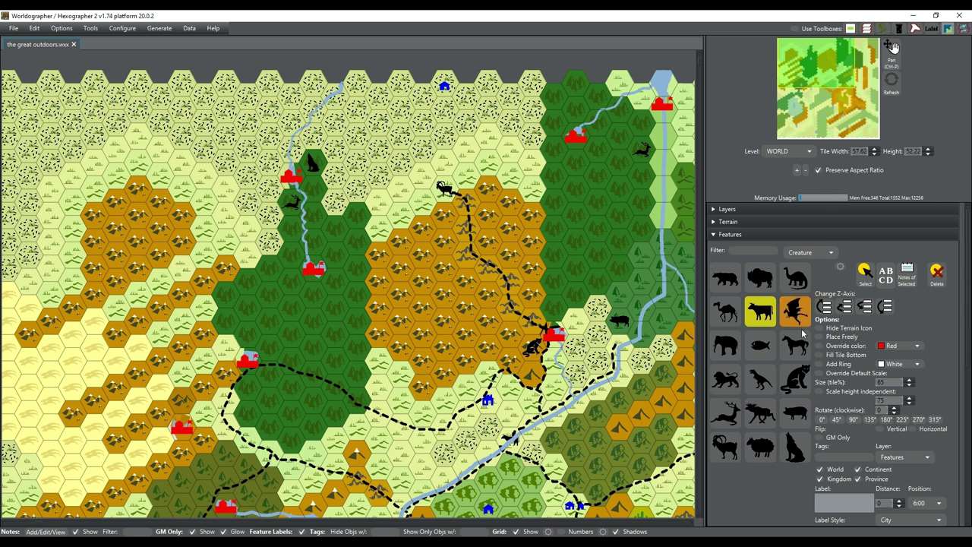
- Delete the stray cow and place a sheep near the river trail
{"action": "left_click", "coordinate": [865, 275]}
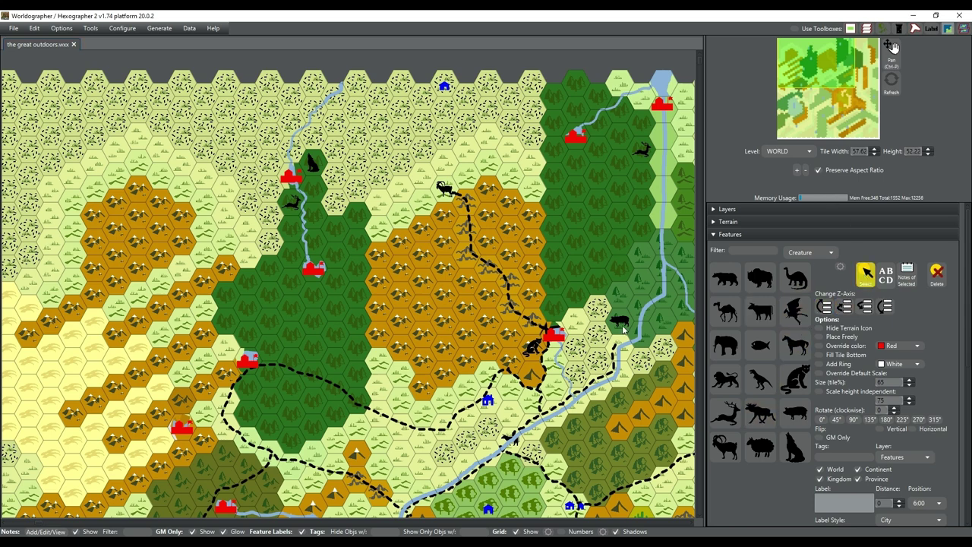
{"action": "left_click", "coordinate": [554, 493]}
{"action": "key", "text": "Delete"}
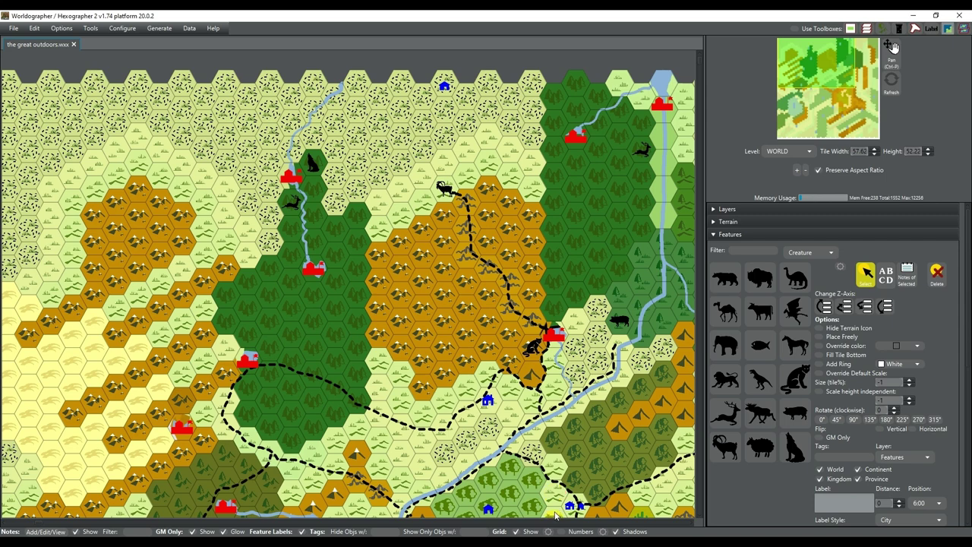
{"action": "left_click", "coordinate": [761, 447]}
{"action": "left_click", "coordinate": [509, 443]}
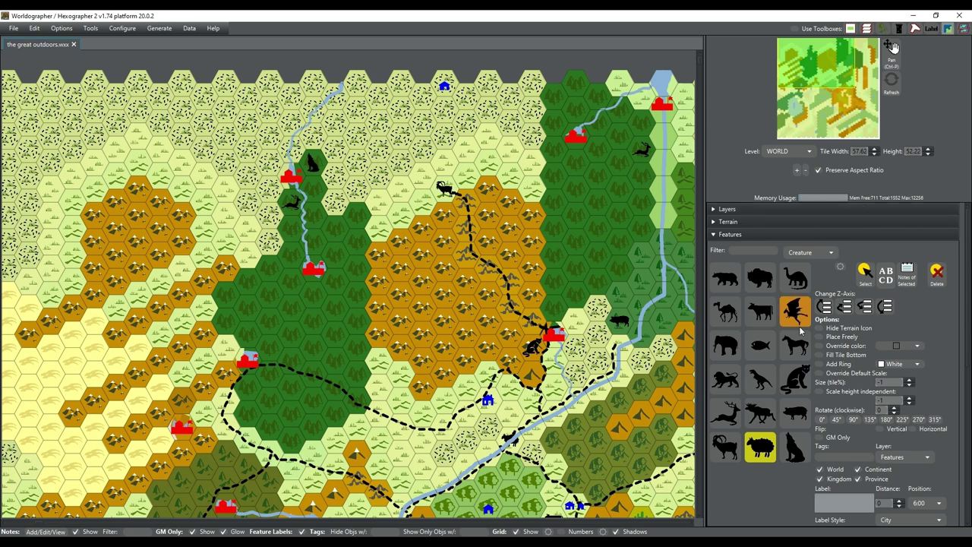
- Choose the moose and override its default scale with a size of 82
{"action": "left_click", "coordinate": [760, 412]}
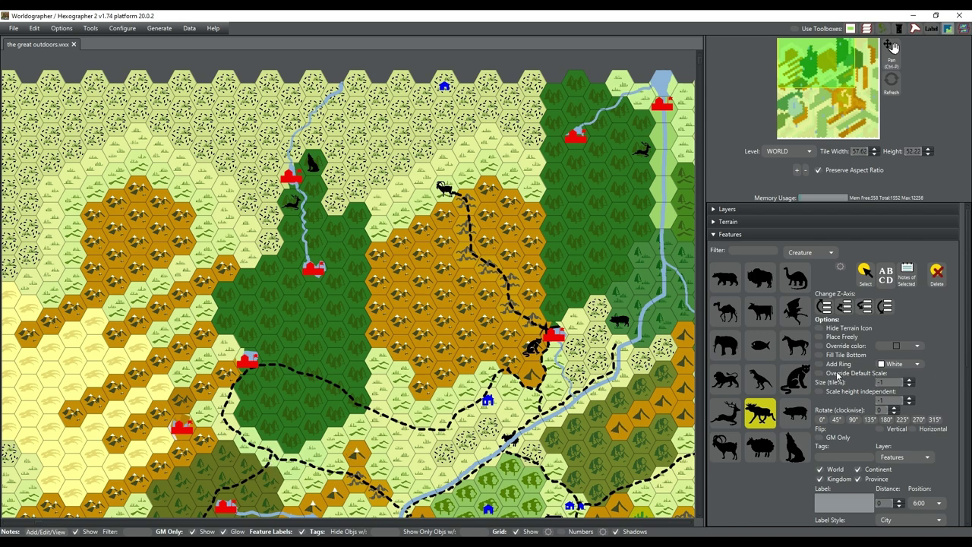
{"action": "left_click", "coordinate": [841, 377]}
{"action": "left_click", "coordinate": [909, 382]}
{"action": "type", "text": "10"}
{"action": "left_click", "coordinate": [910, 384]}
{"action": "left_click", "coordinate": [909, 381]}
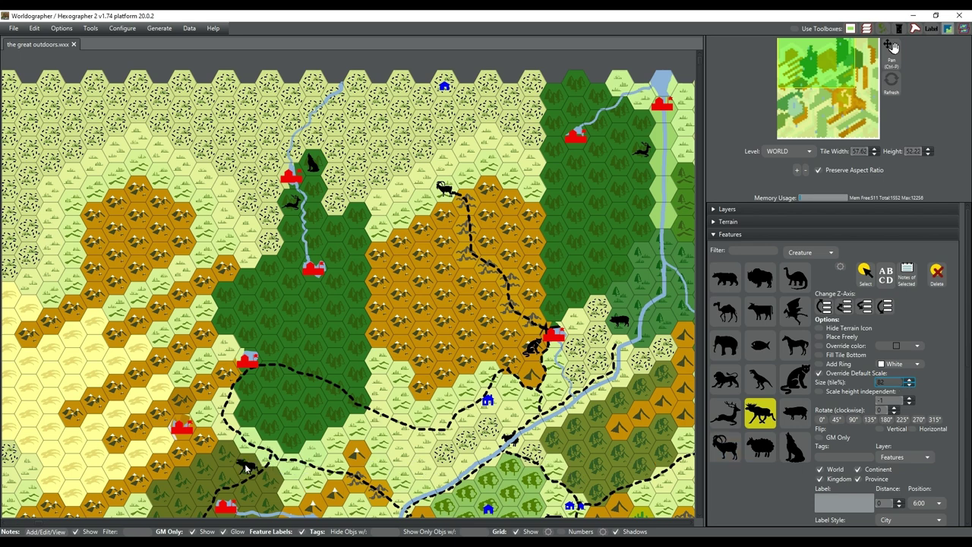
- Place the moose in the southwestern forest and a custom-sized bear beside the western fort
{"action": "left_click", "coordinate": [245, 468]}
{"action": "left_click", "coordinate": [724, 278]}
{"action": "left_click", "coordinate": [359, 485]}
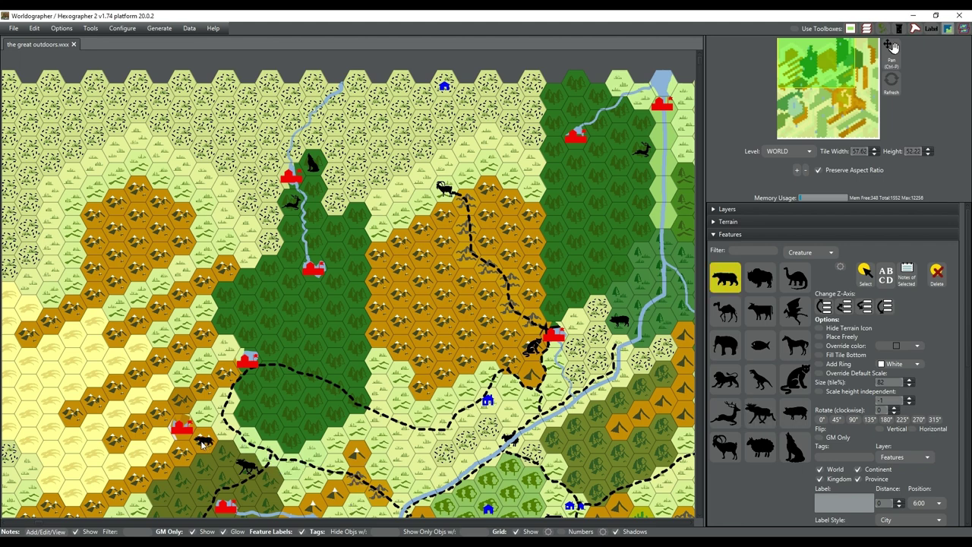
{"action": "left_click", "coordinate": [840, 373]}
{"action": "left_click", "coordinate": [911, 382]}
{"action": "left_click", "coordinate": [204, 444]}
- Place a wolf at size 64 west of the western fort
{"action": "left_click", "coordinate": [796, 448]}
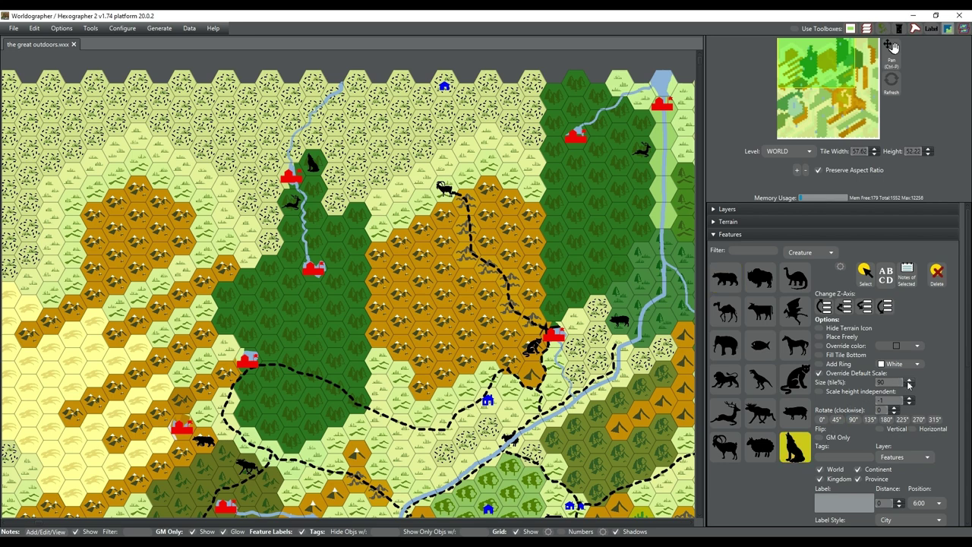
{"action": "left_click", "coordinate": [909, 386]}
{"action": "left_click", "coordinate": [910, 387]}
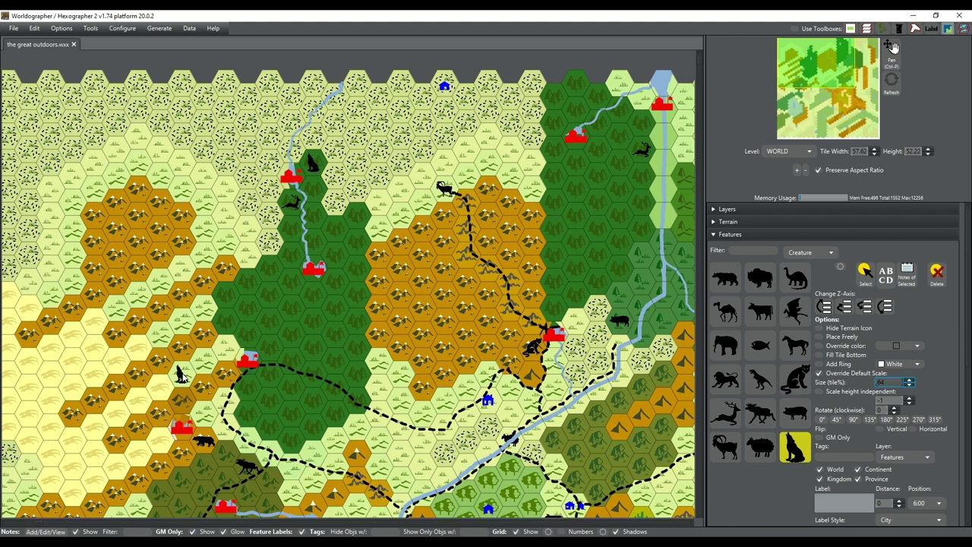
{"action": "left_click", "coordinate": [180, 373]}
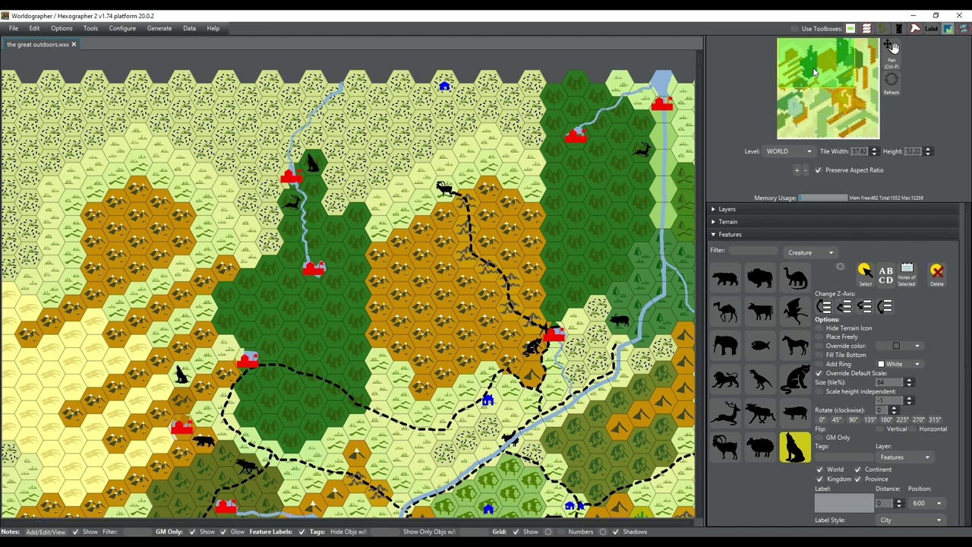
- Pan south to the teepee plains, pick Grassland terrain, then return to the creature features
{"action": "left_click_drag", "start_coordinate": [814, 73], "coordinate": [809, 84]}
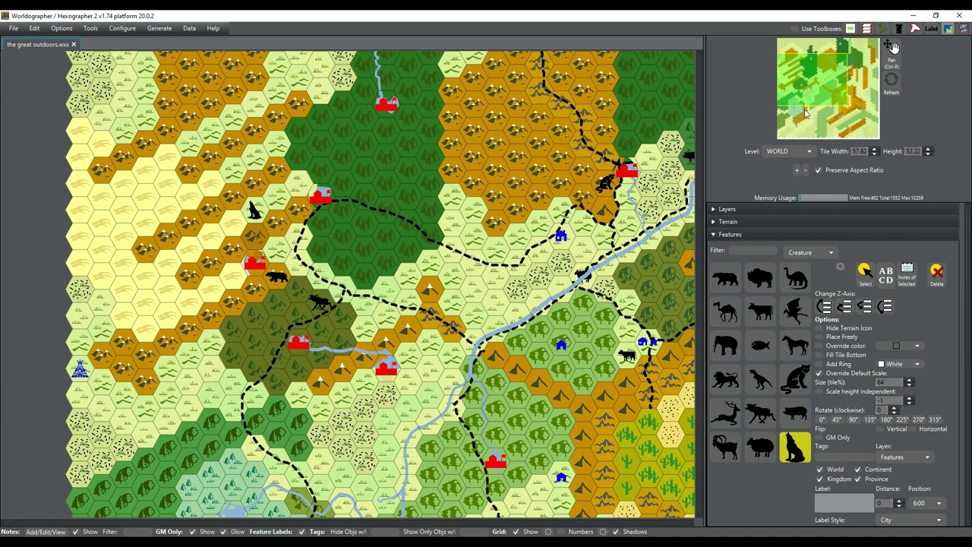
{"action": "left_click", "coordinate": [741, 225]}
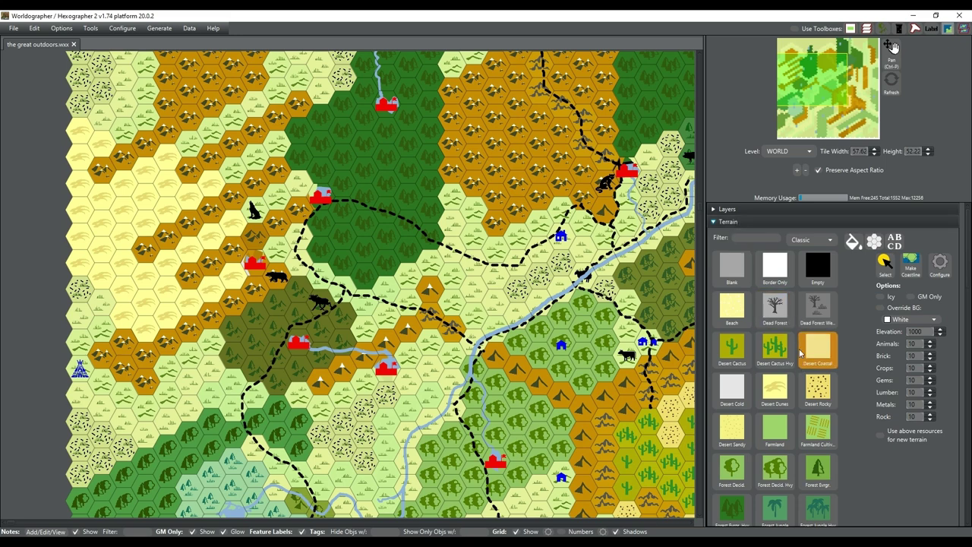
{"action": "scroll", "coordinate": [805, 346], "scroll_direction": "down", "scroll_amount": 3}
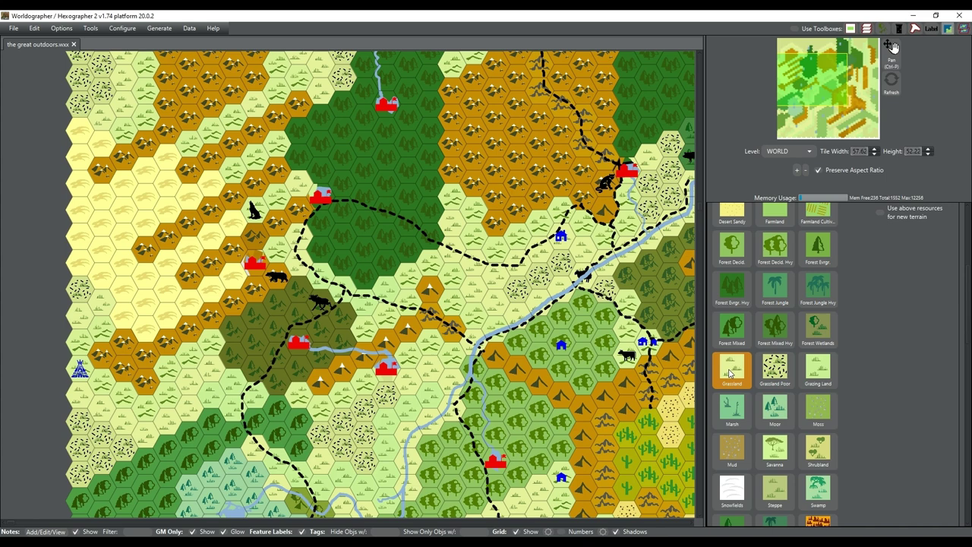
{"action": "left_click", "coordinate": [729, 373]}
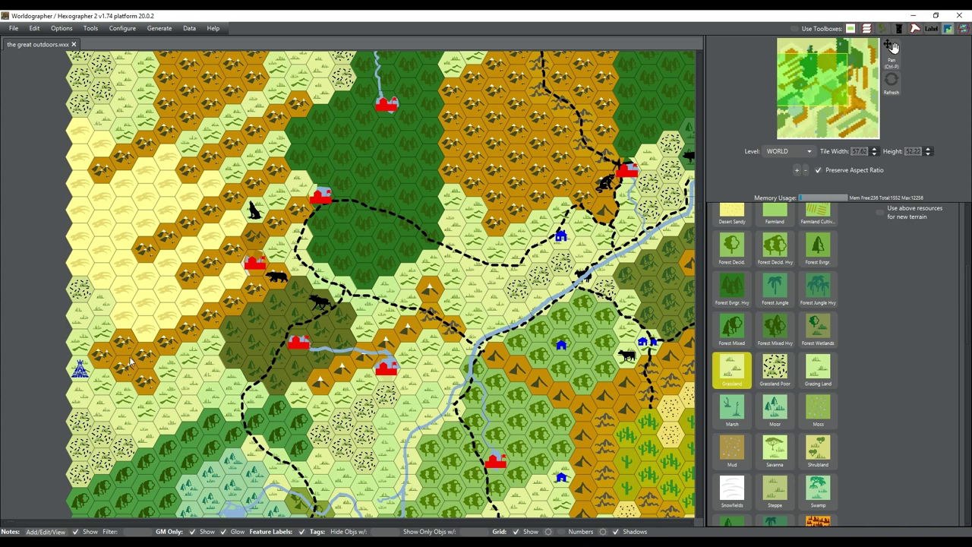
{"action": "scroll", "coordinate": [775, 288], "scroll_direction": "up", "scroll_amount": 5}
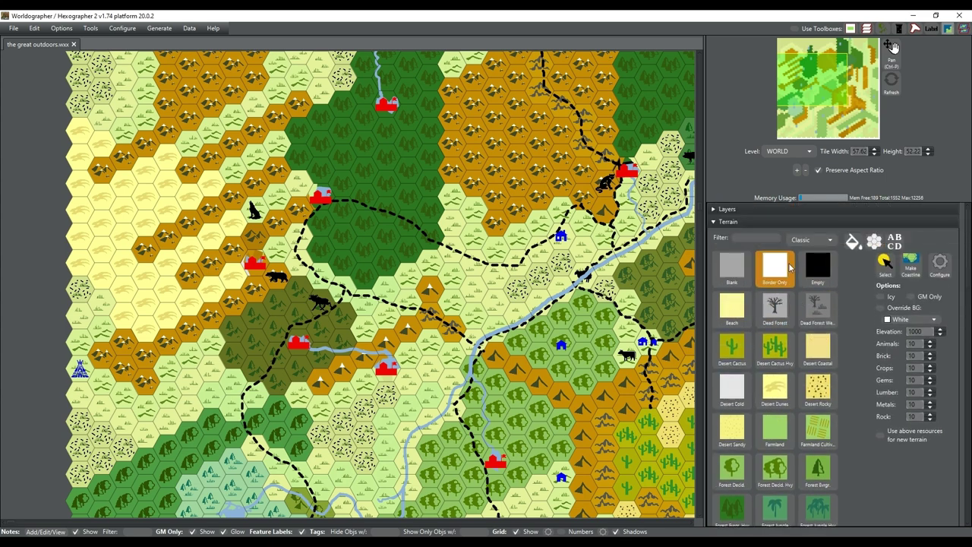
{"action": "left_click", "coordinate": [751, 223]}
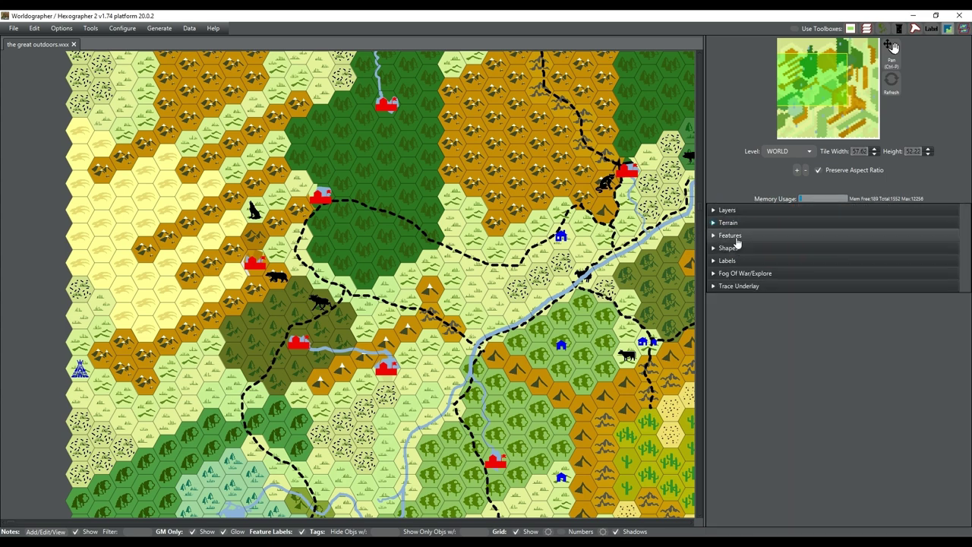
{"action": "left_click", "coordinate": [733, 237]}
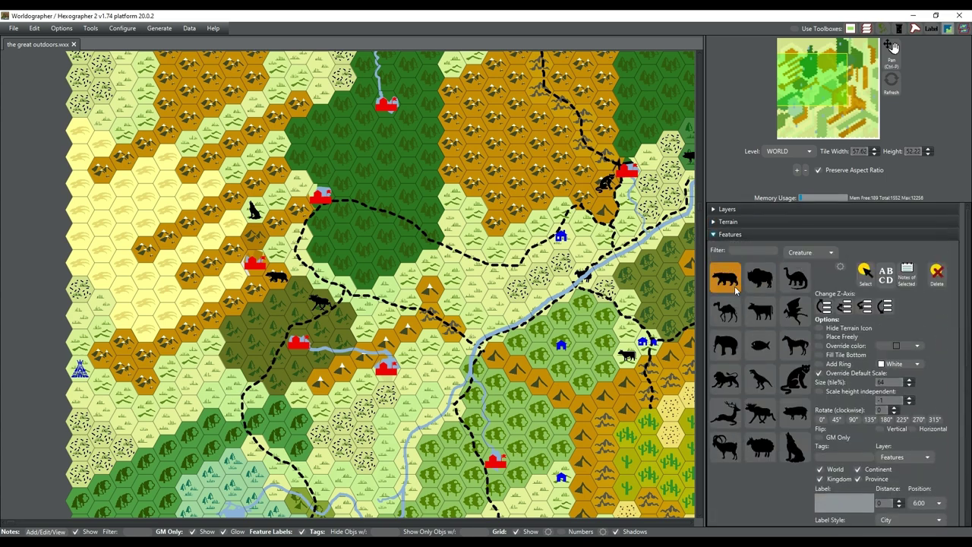
- Place two bison, three horses and a deer across the southern grassland, hills and forest
{"action": "left_click", "coordinate": [756, 283]}
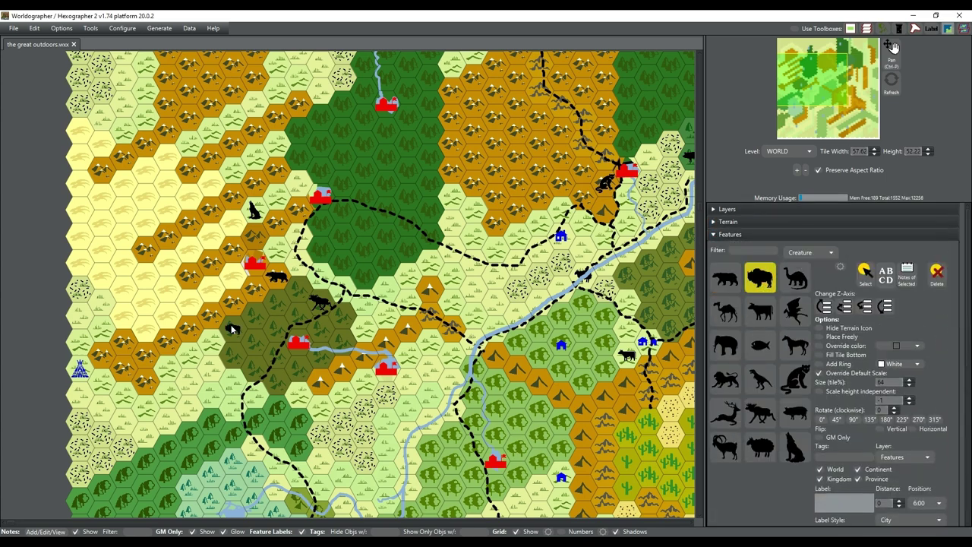
{"action": "left_click", "coordinate": [101, 329]}
{"action": "left_click", "coordinate": [627, 408]}
{"action": "left_click", "coordinate": [793, 349]}
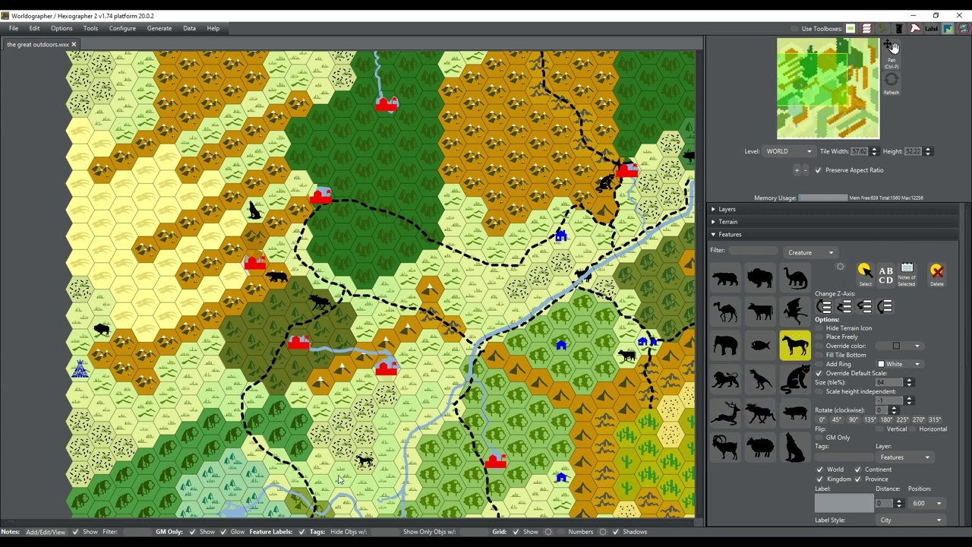
{"action": "left_click", "coordinate": [362, 490]}
{"action": "left_click", "coordinate": [562, 420]}
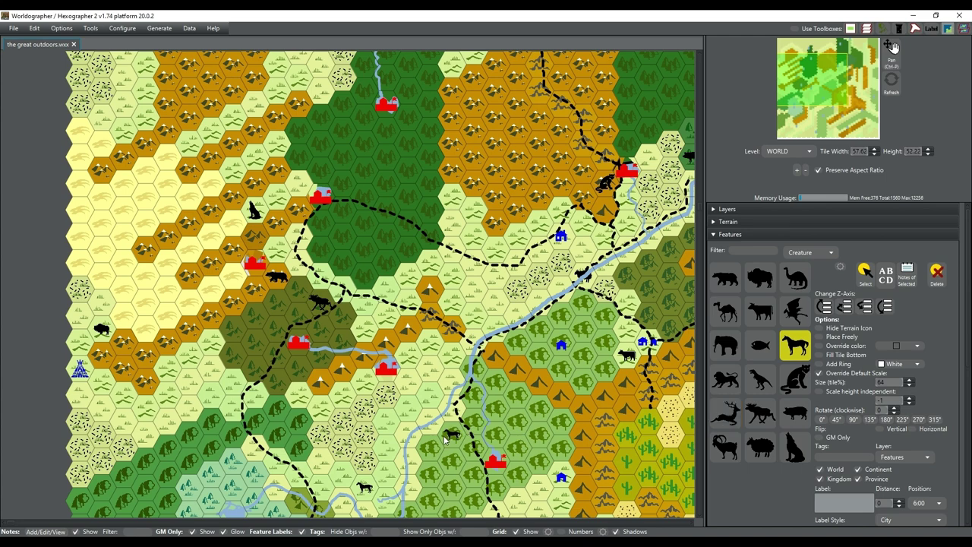
{"action": "left_click", "coordinate": [671, 410]}
{"action": "left_click", "coordinate": [726, 413]}
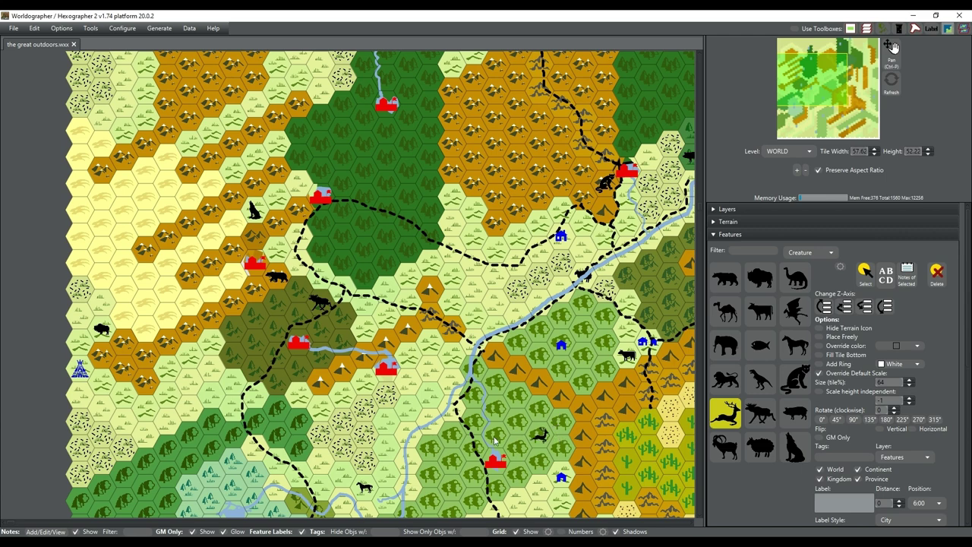
{"action": "left_click", "coordinate": [453, 438]}
- Pan southwest and place a boar beside the lakeside fort and a wolf in the western forest
{"action": "left_click_drag", "start_coordinate": [824, 88], "coordinate": [816, 105]}
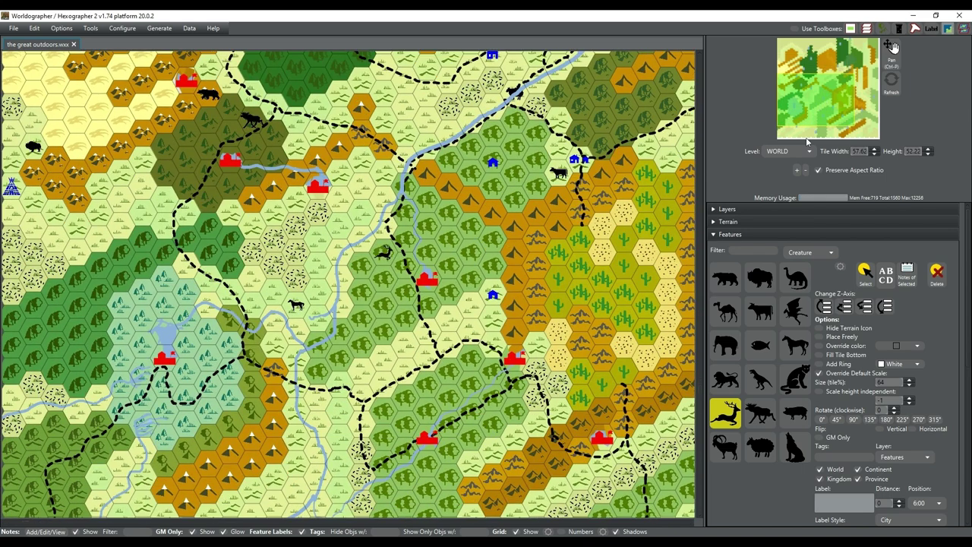
{"action": "left_click", "coordinate": [795, 413]}
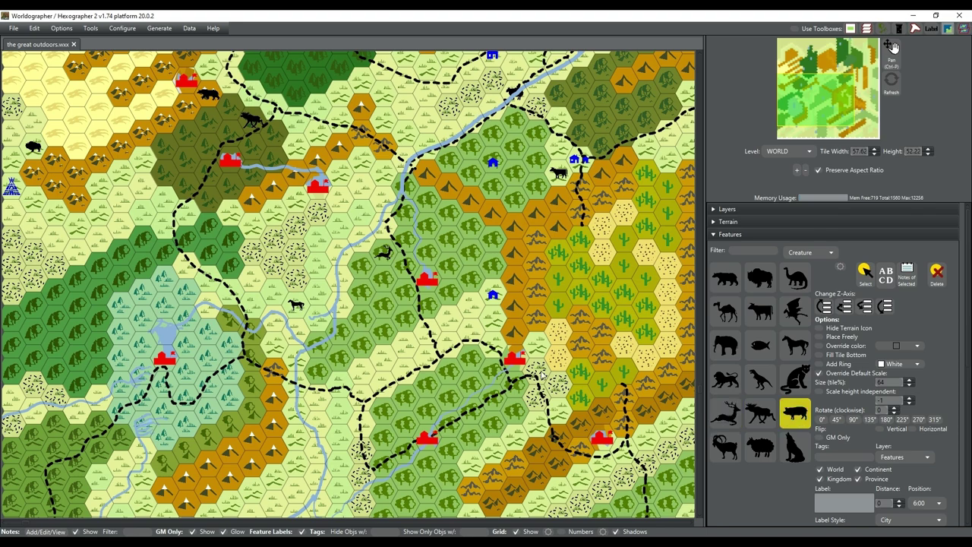
{"action": "left_click", "coordinate": [228, 345]}
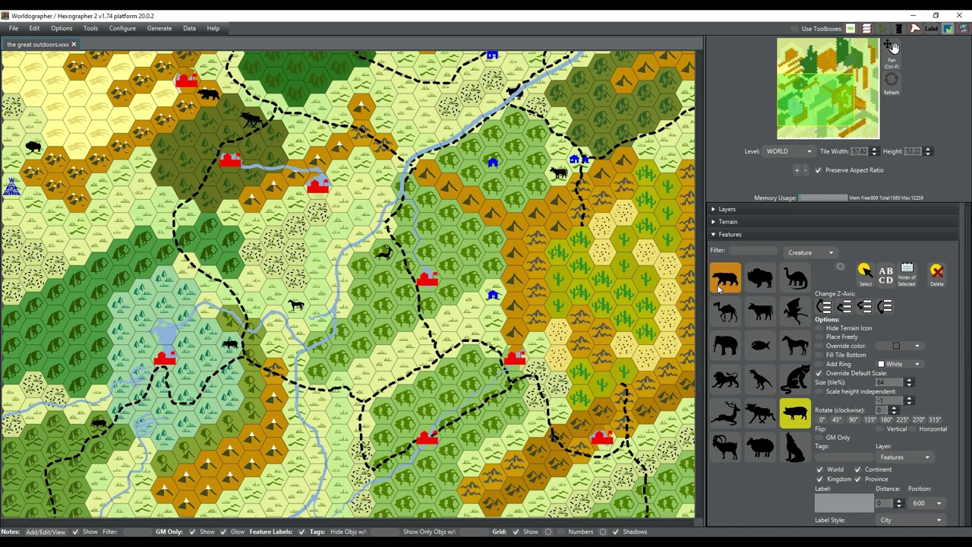
{"action": "left_click", "coordinate": [795, 449]}
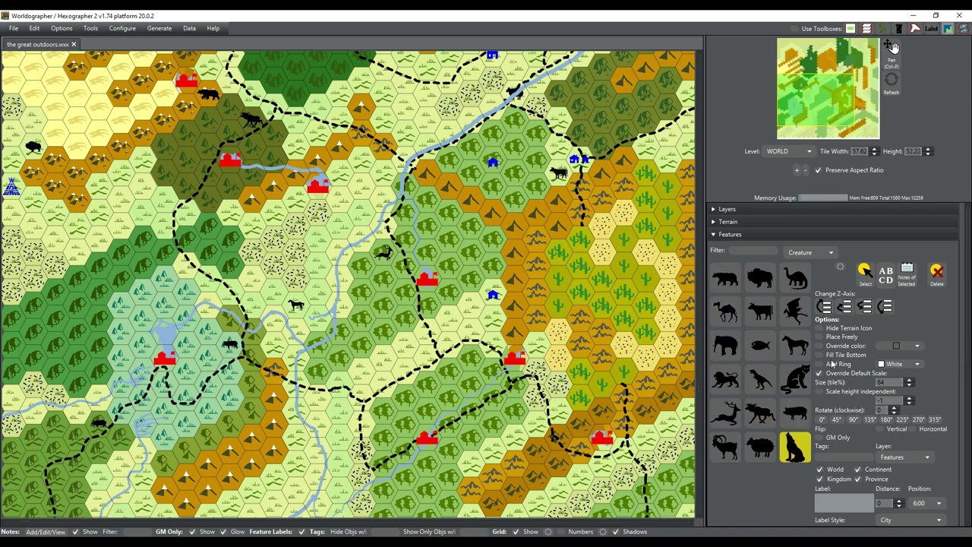
{"action": "left_click", "coordinate": [32, 384]}
- Select placed animals and toggle Override Default Scale on the central grassland horse
{"action": "left_click", "coordinate": [865, 272]}
{"action": "left_click", "coordinate": [93, 424]}
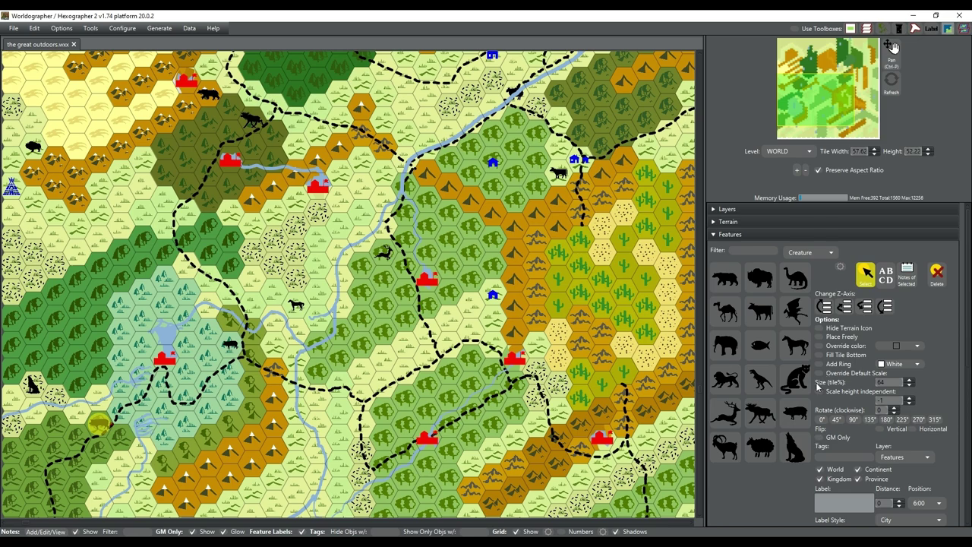
{"action": "left_click", "coordinate": [241, 345]}
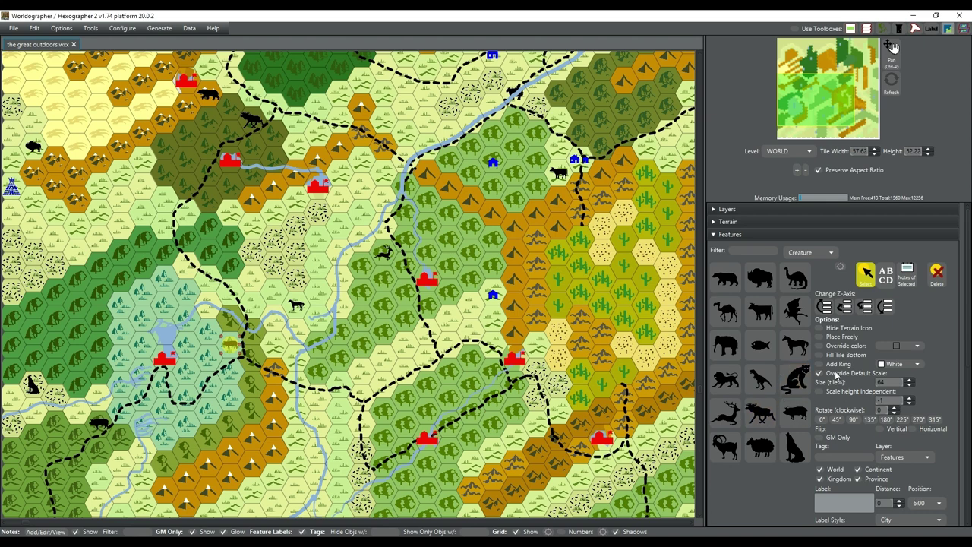
{"action": "left_click", "coordinate": [296, 307]}
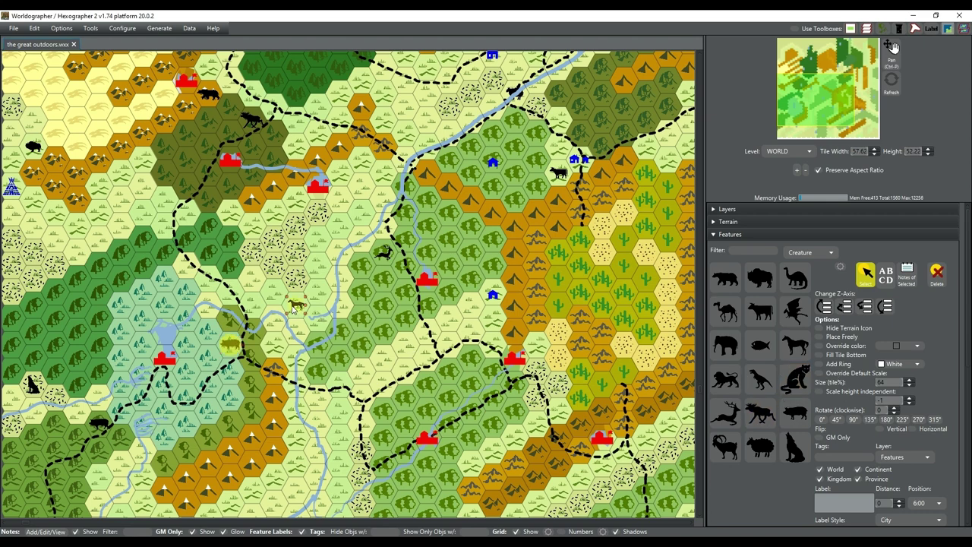
{"action": "left_click", "coordinate": [842, 375]}
{"action": "left_click", "coordinate": [842, 376]}
{"action": "left_click", "coordinate": [383, 255]}
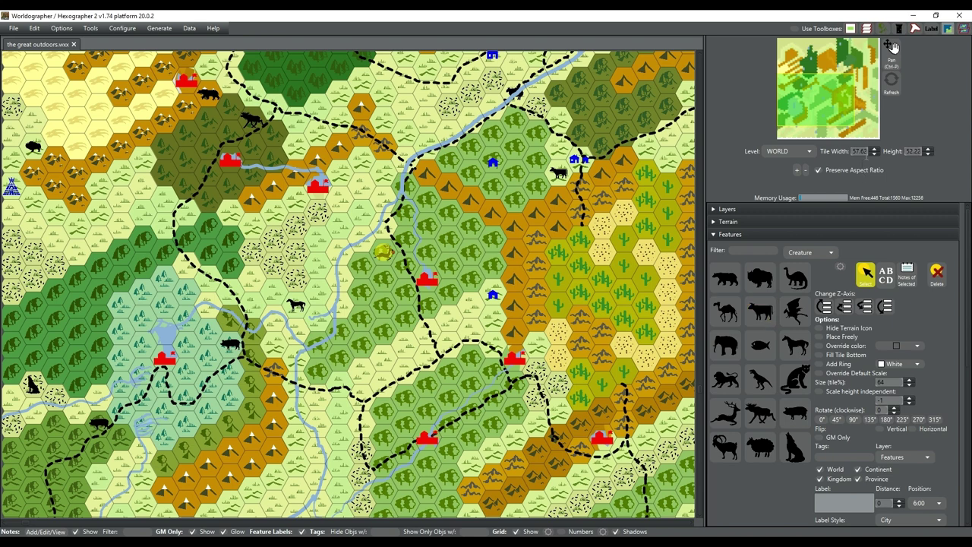
- Pan the map south via the minimap to show the southern forts and teepee camp
{"action": "left_click_drag", "start_coordinate": [816, 93], "coordinate": [817, 111]}
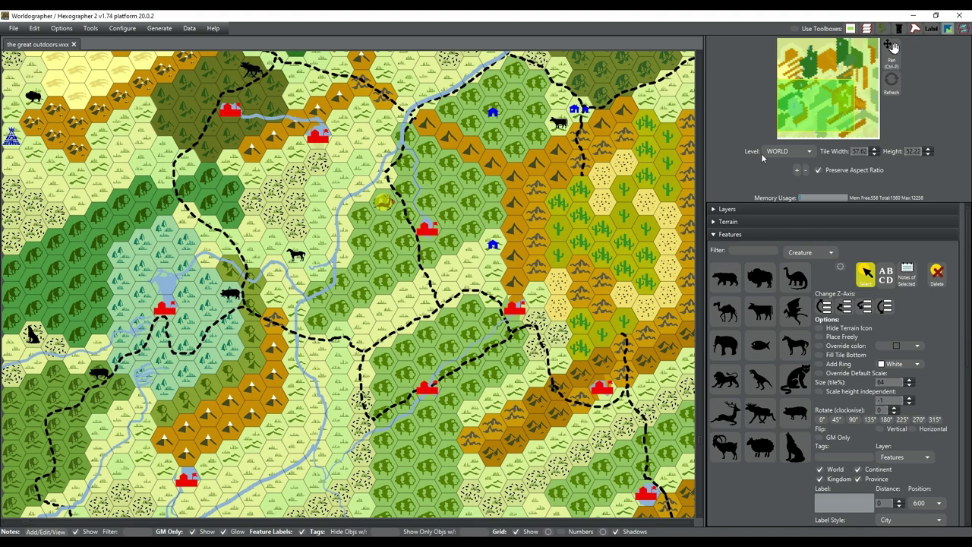
{"action": "left_click", "coordinate": [812, 113]}
{"action": "left_click_drag", "start_coordinate": [813, 113], "coordinate": [813, 121]}
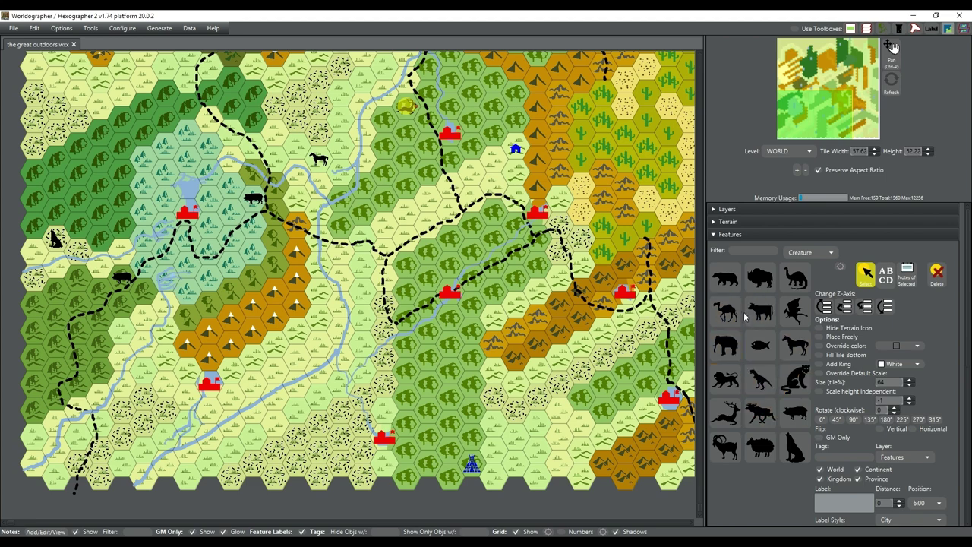
- Place a horse near the southern fort, a cow beside the trail and a second cow on a mountain hex
{"action": "left_click", "coordinate": [795, 345]}
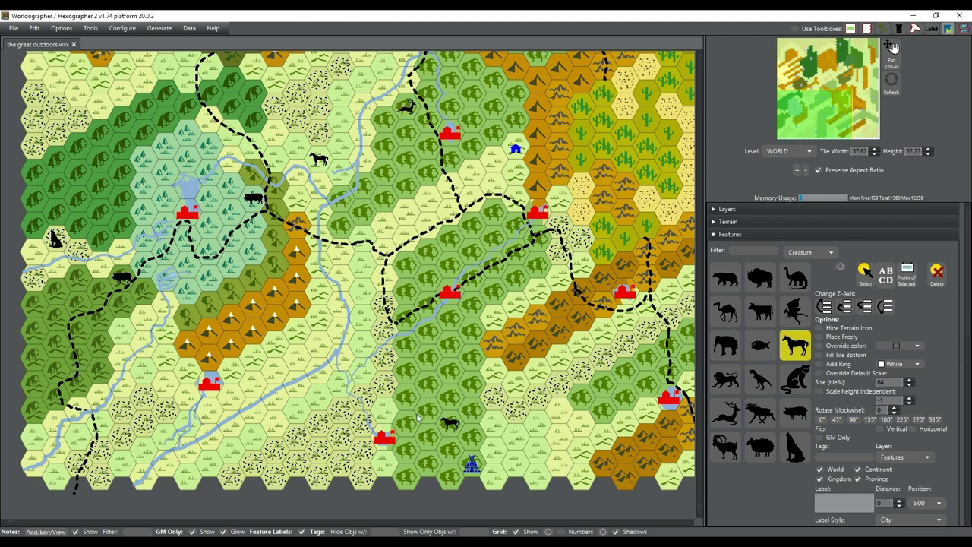
{"action": "left_click", "coordinate": [385, 410]}
{"action": "left_click", "coordinate": [760, 312]}
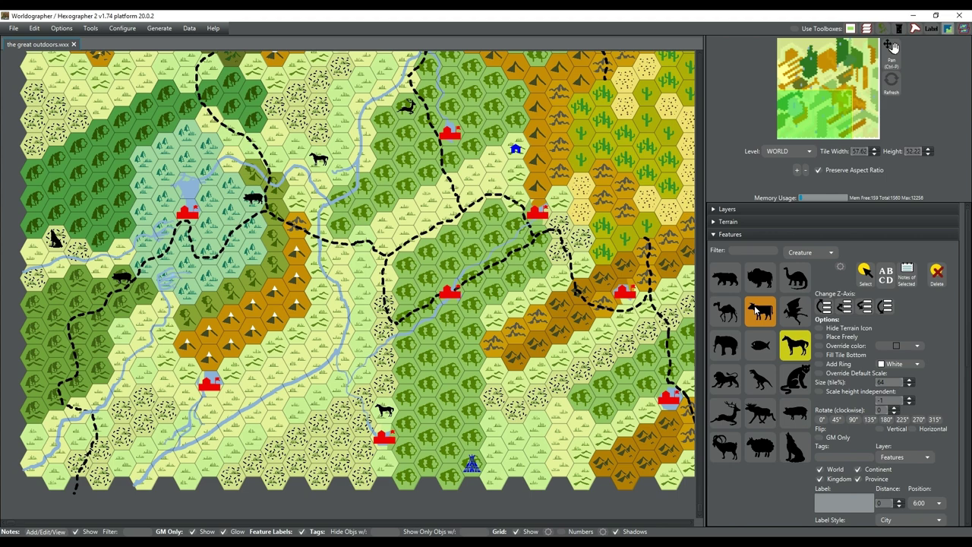
{"action": "left_click", "coordinate": [361, 267]}
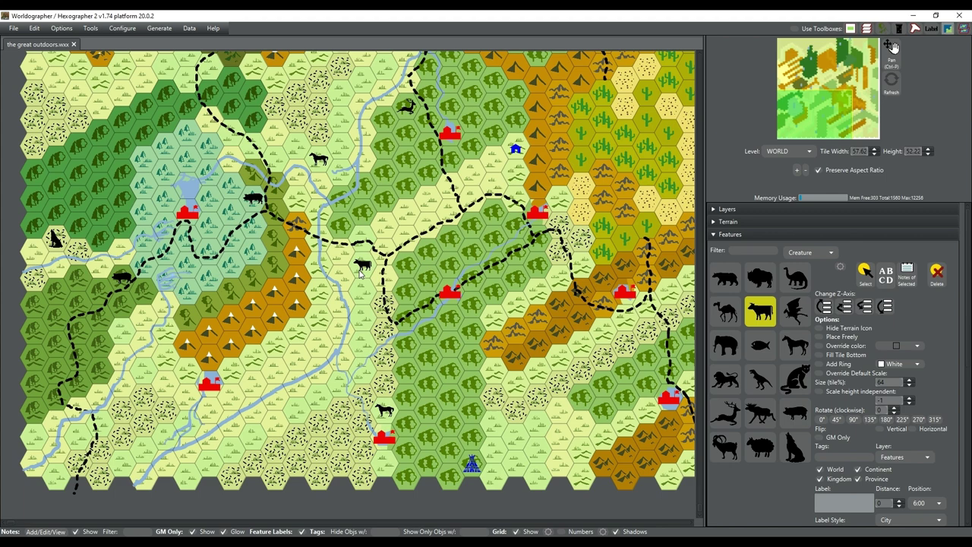
{"action": "left_click_drag", "start_coordinate": [362, 274], "coordinate": [363, 326]}
{"action": "left_click", "coordinate": [494, 346]}
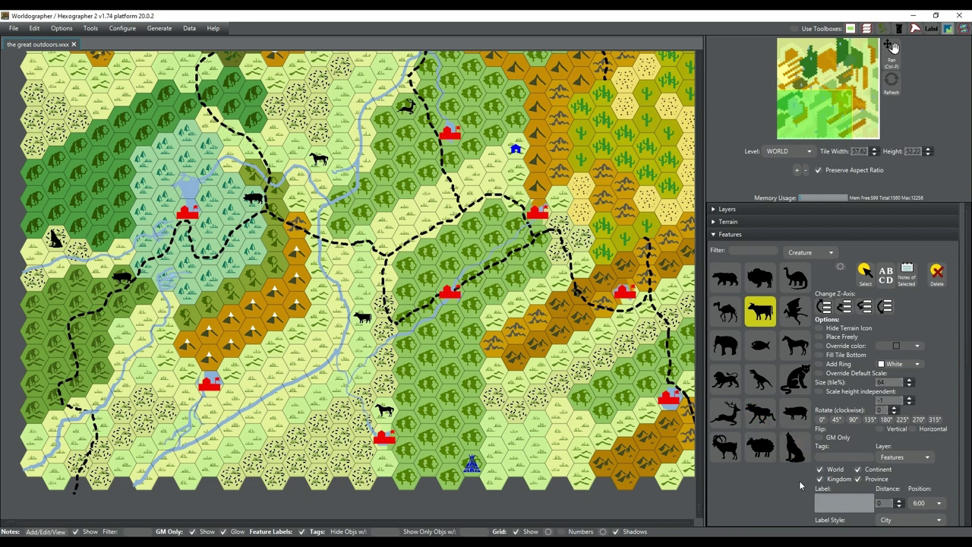
- Place two sheep silhouettes on hexes just north of the eastern fort
{"action": "left_click", "coordinate": [760, 449]}
{"action": "left_click", "coordinate": [565, 247]}
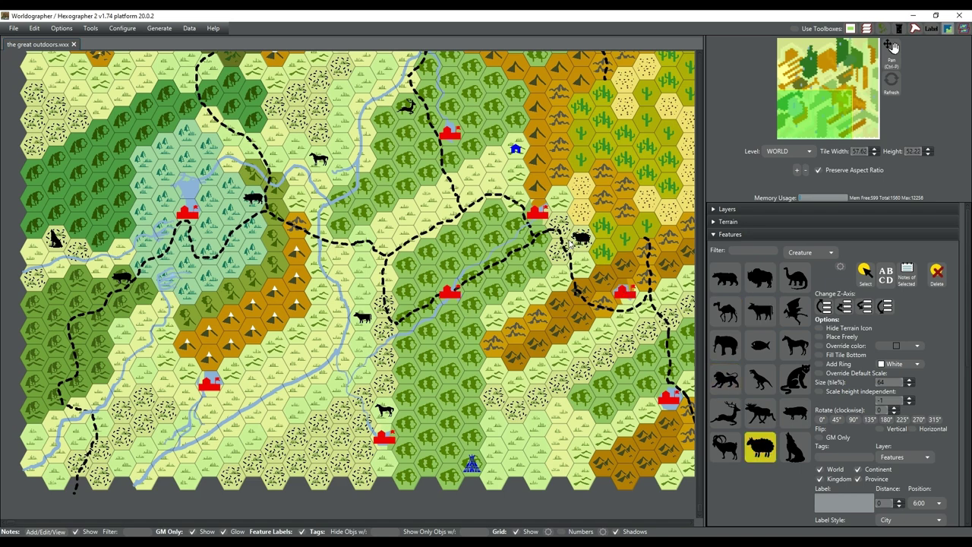
{"action": "left_click_drag", "start_coordinate": [566, 247], "coordinate": [560, 200]}
{"action": "left_click", "coordinate": [647, 199]}
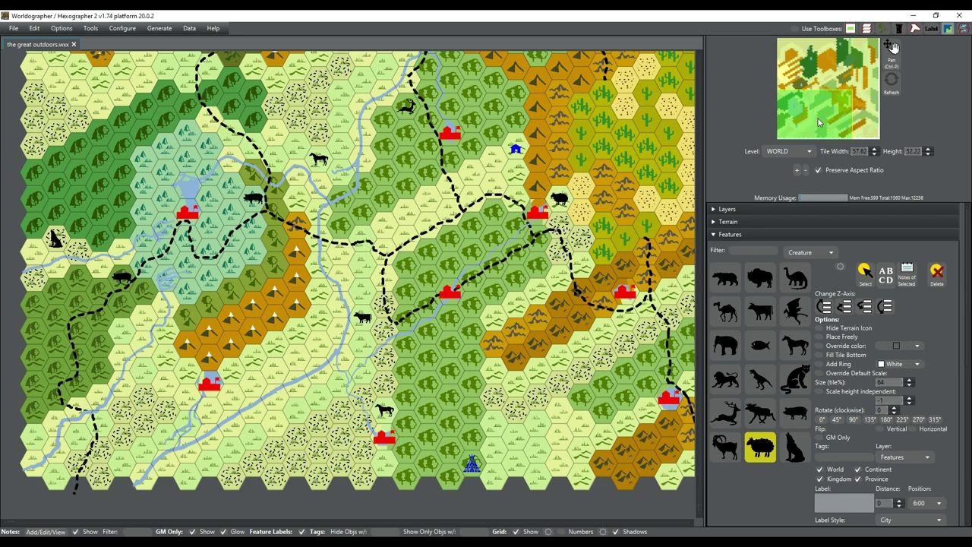
- Bring the eastern desert area into view and place a big cat beside the eastern fort
{"action": "left_click_drag", "start_coordinate": [819, 122], "coordinate": [834, 119]}
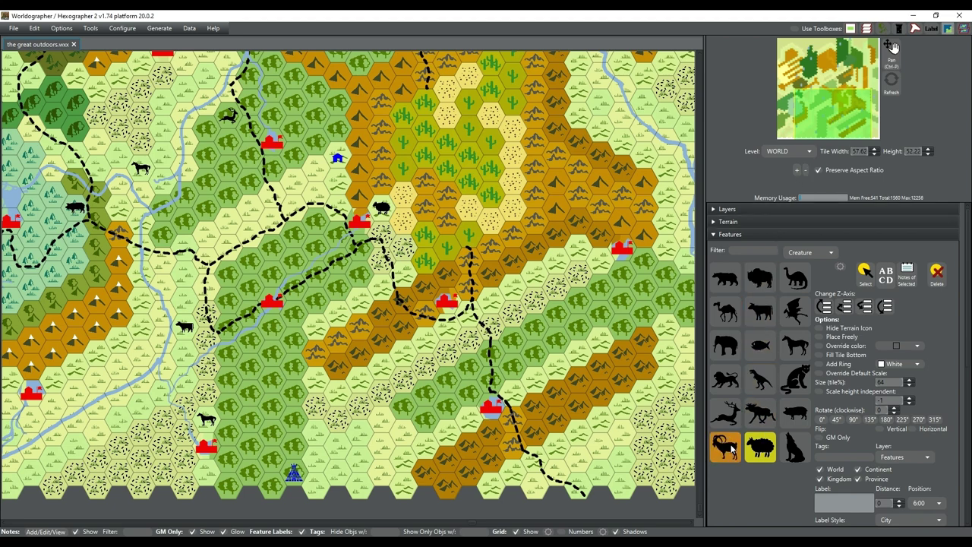
{"action": "left_click", "coordinate": [789, 384]}
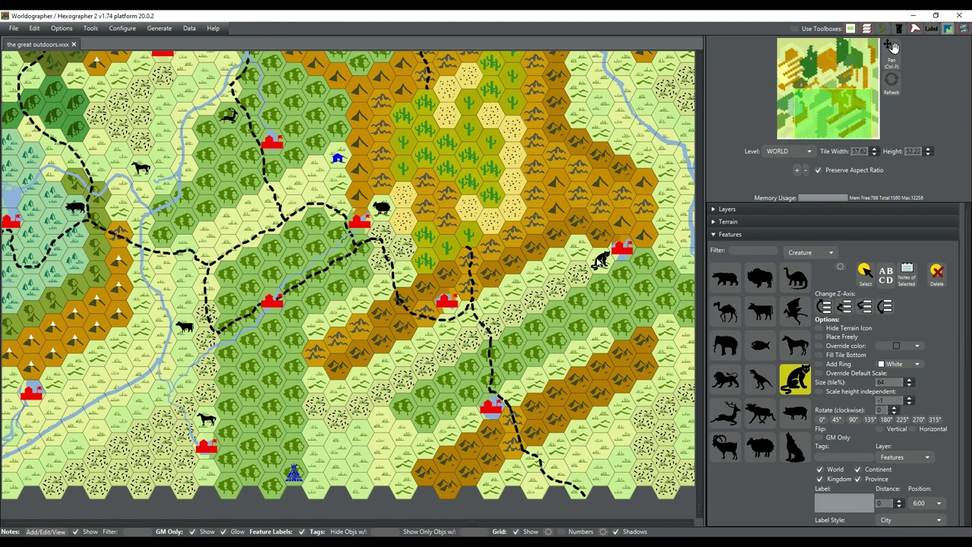
{"action": "left_click", "coordinate": [598, 259]}
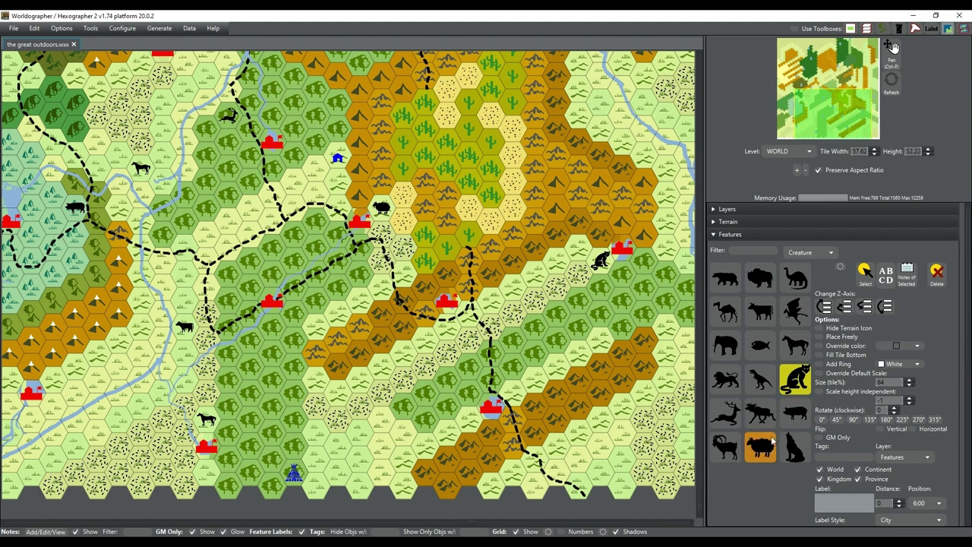
- Place a mountain goat on the hills near the desert fort
{"action": "left_click", "coordinate": [726, 447]}
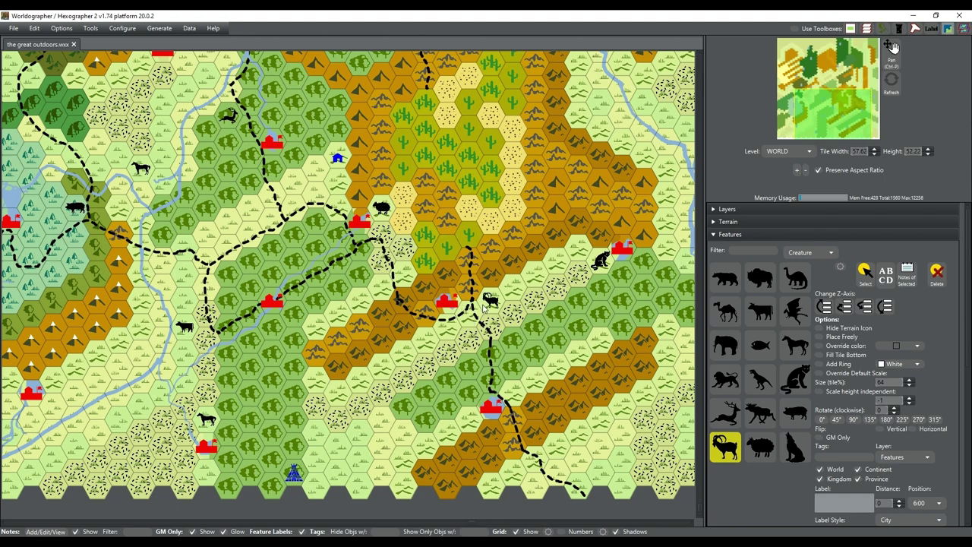
{"action": "left_click", "coordinate": [487, 303]}
{"action": "left_click", "coordinate": [830, 113]}
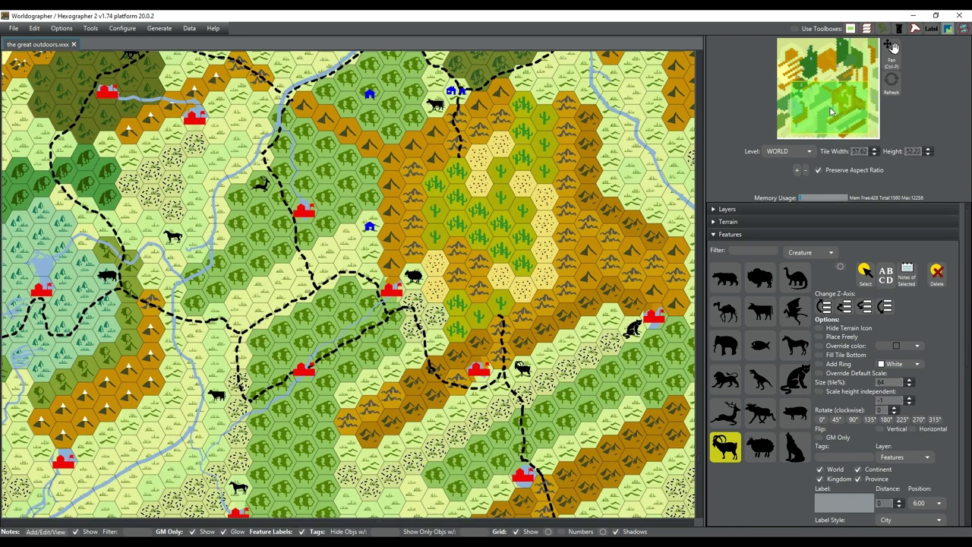
- Bring the northeastern map into view and place a deer beside the eastern river fort
{"action": "left_click_drag", "start_coordinate": [830, 113], "coordinate": [843, 94]}
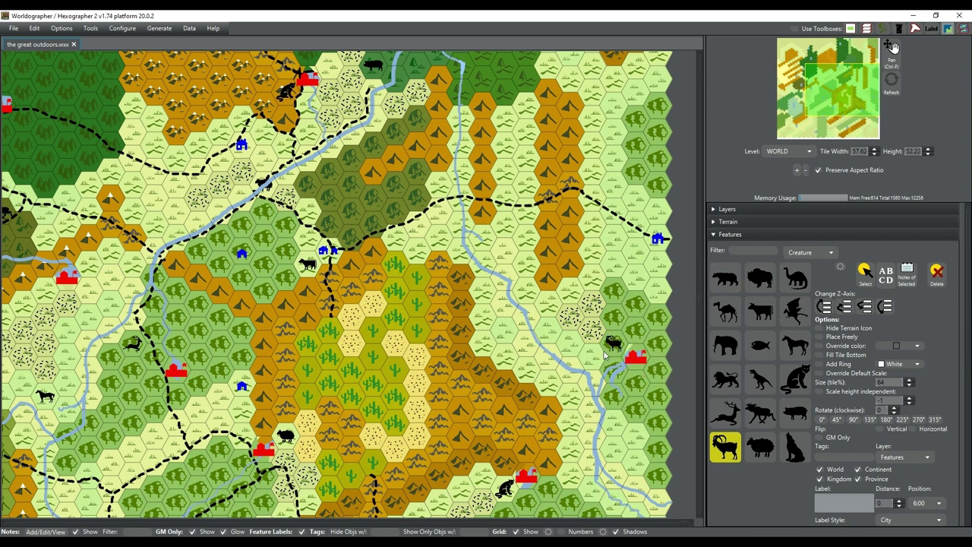
{"action": "left_click", "coordinate": [727, 416]}
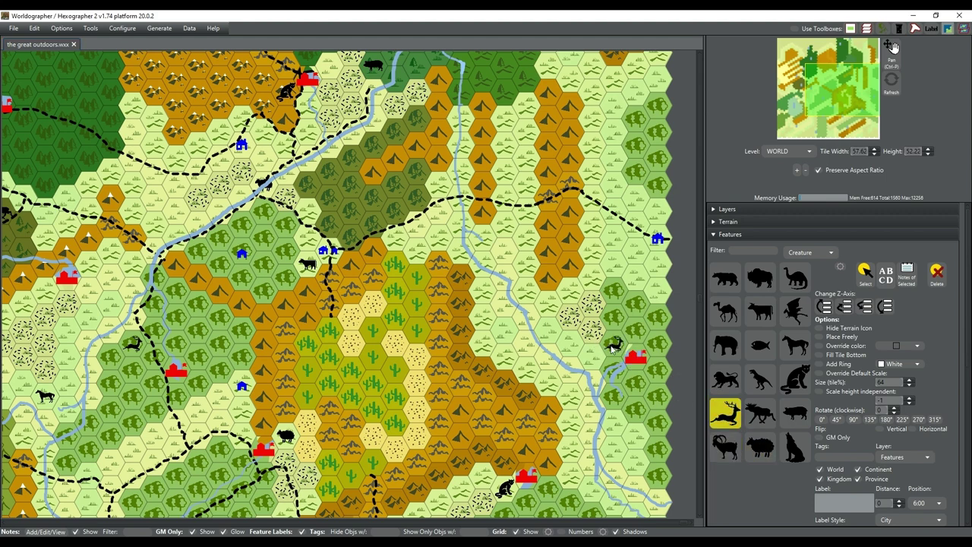
{"action": "left_click", "coordinate": [612, 347]}
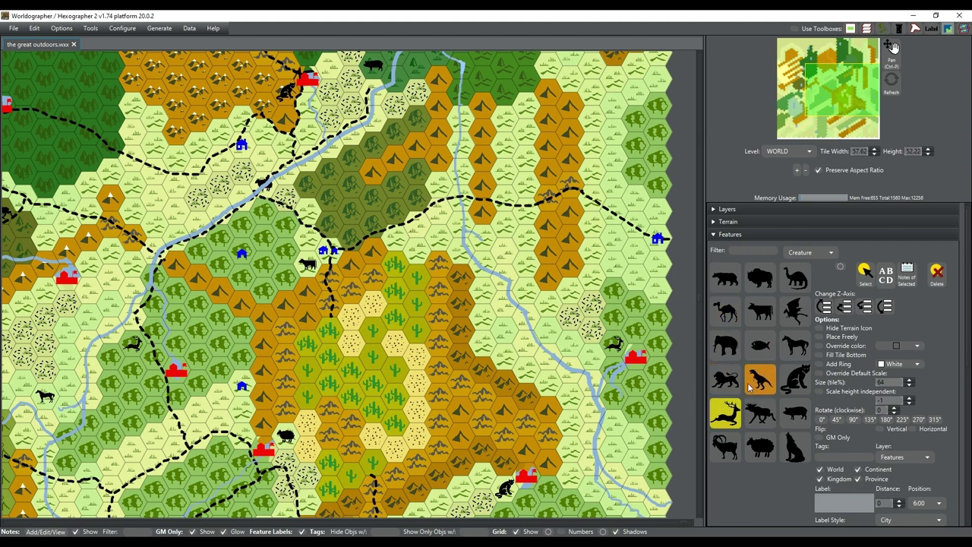
- Place a wolf in the northeastern forest and tick Override Default Scale for its size
{"action": "left_click", "coordinate": [796, 447]}
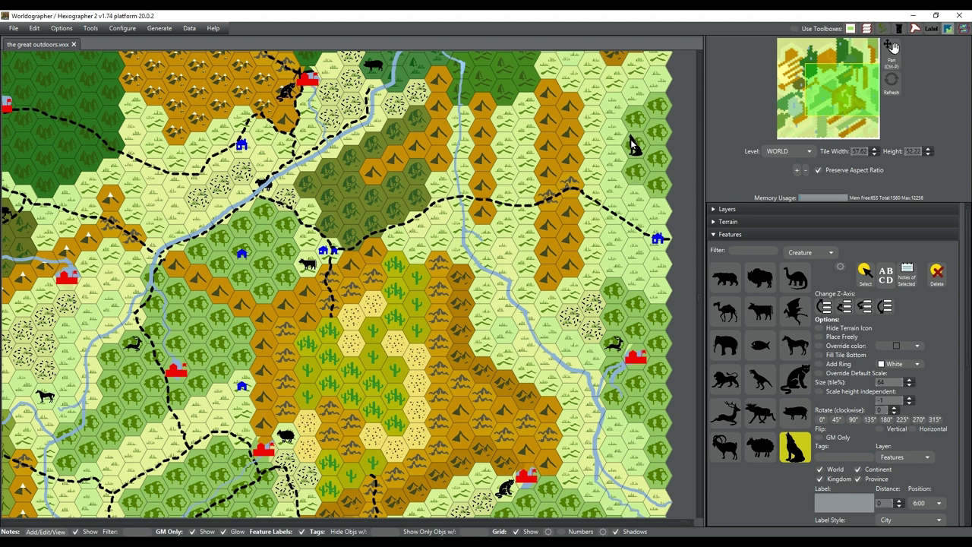
{"action": "left_click", "coordinate": [632, 146]}
{"action": "left_click", "coordinate": [839, 373]}
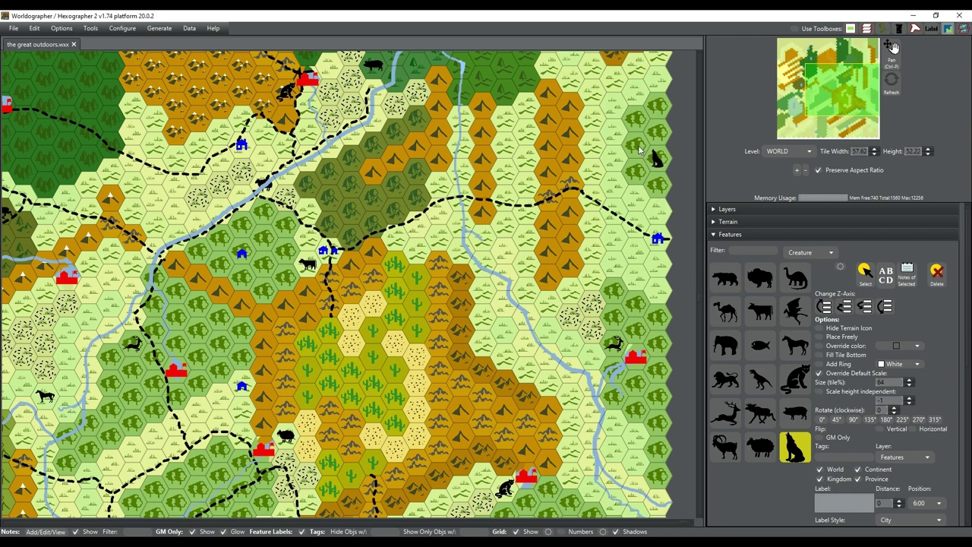